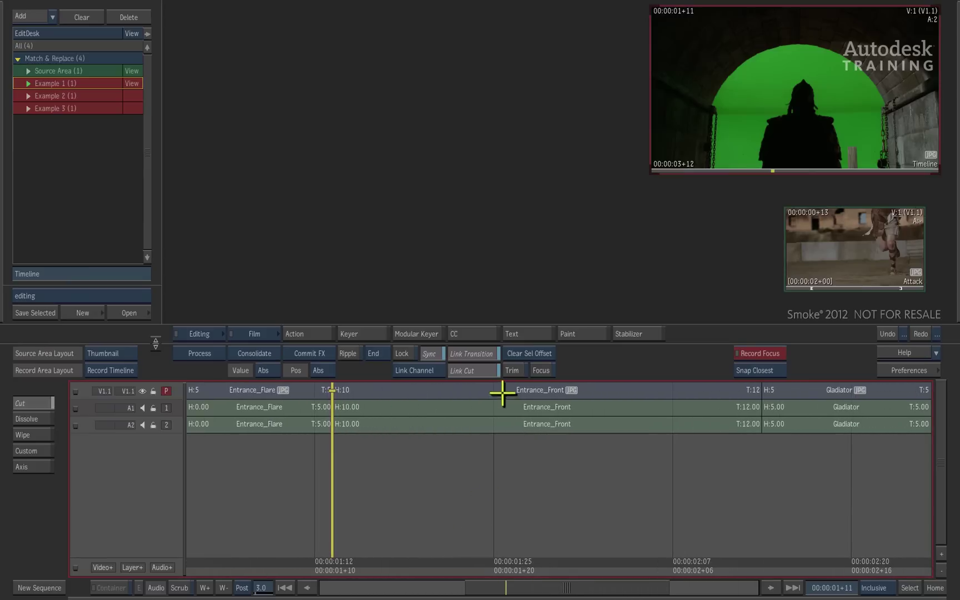
- Drag the middle Entrance_Front shot onto the desktop as a clip, review it, then discard it
click(502, 391)
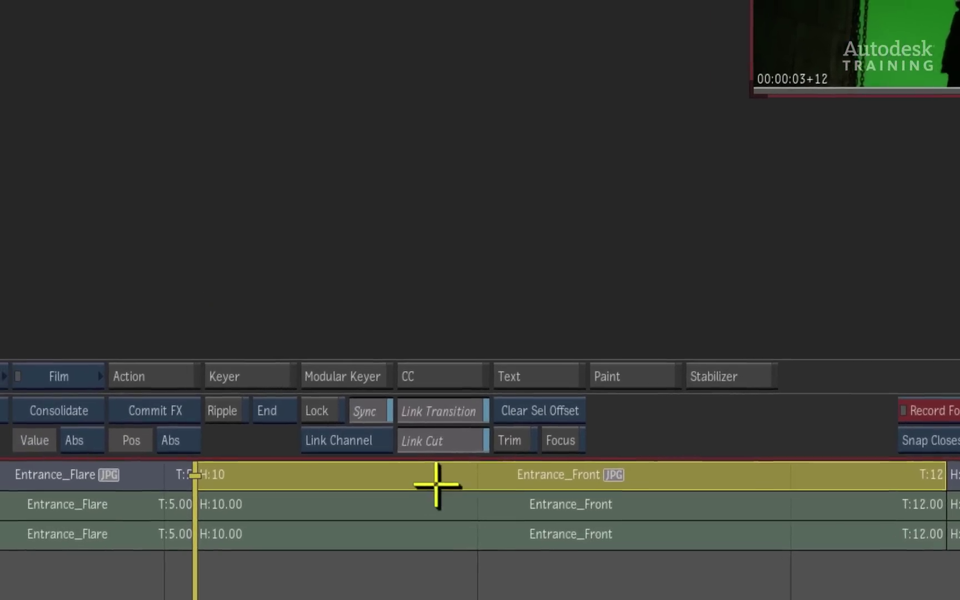
drag(430, 331, 263, 145)
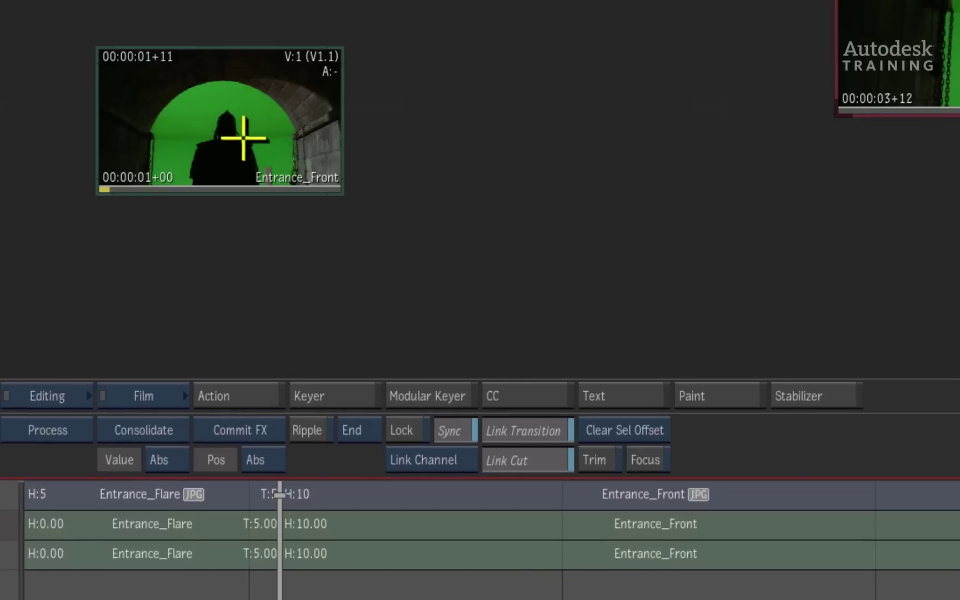
mouse_move(108, 168)
mouse_down()
mouse_move(404, 144)
mouse_move(71, 157)
mouse_move(342, 157)
mouse_move(243, 155)
mouse_move(2, 183)
mouse_up()
drag(215, 140, 159, 288)
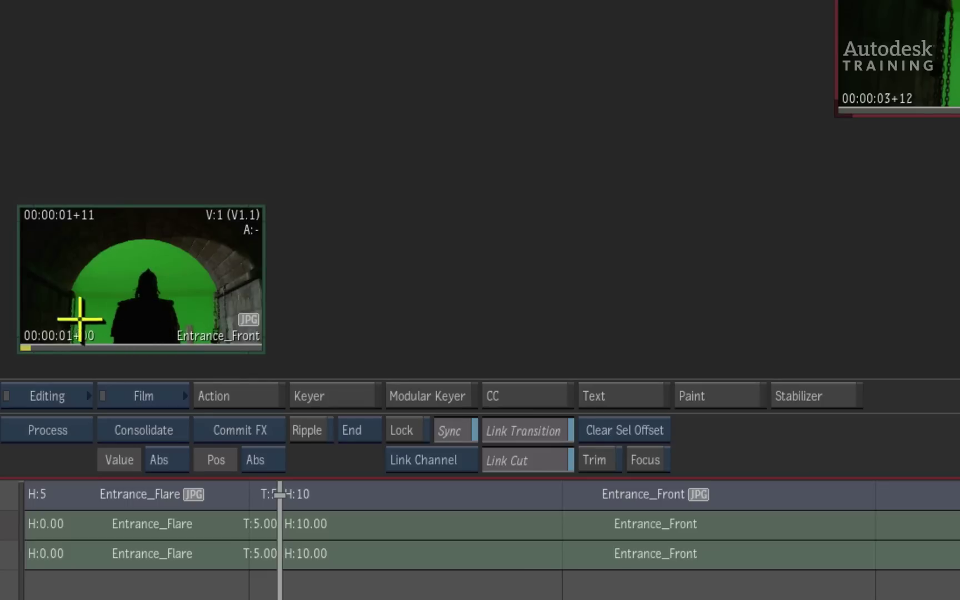
drag(72, 319, 139, 339)
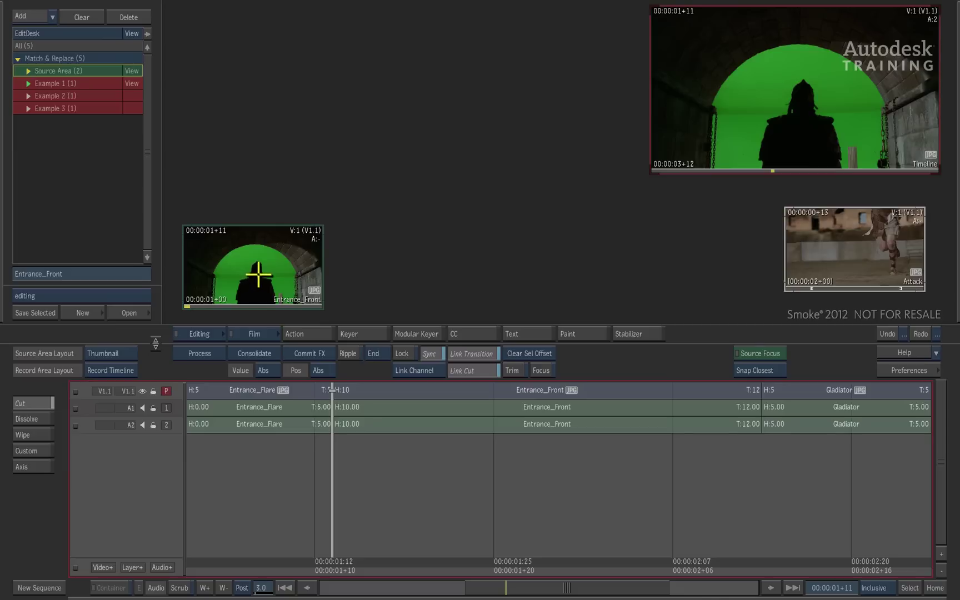
drag(142, 293, 526, 358)
drag(473, 311, 441, 594)
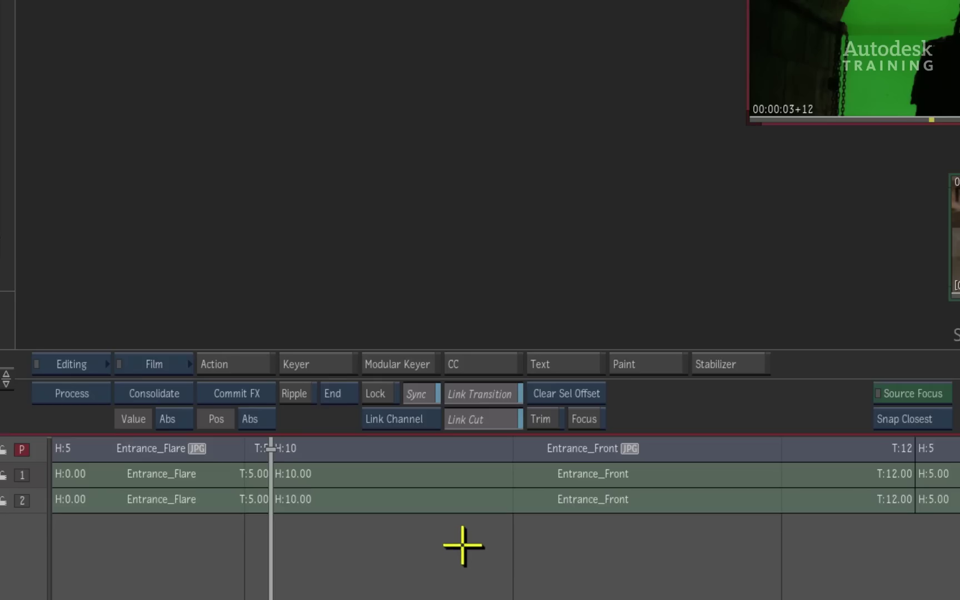
- Match the selected Entrance_Front shot to load its 01_Entrance_Front source clip, then scrub it
click(469, 451)
click(470, 454)
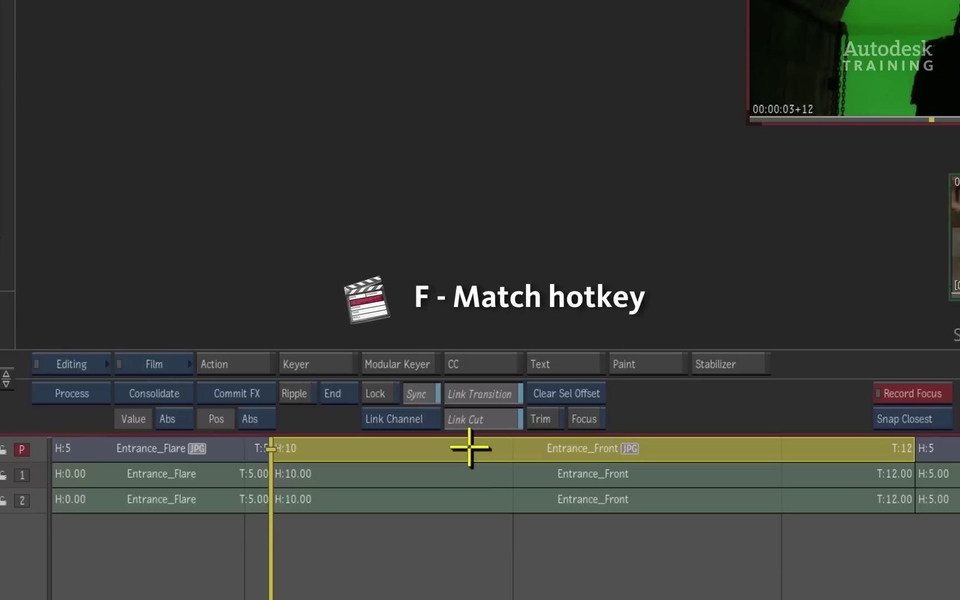
key(f)
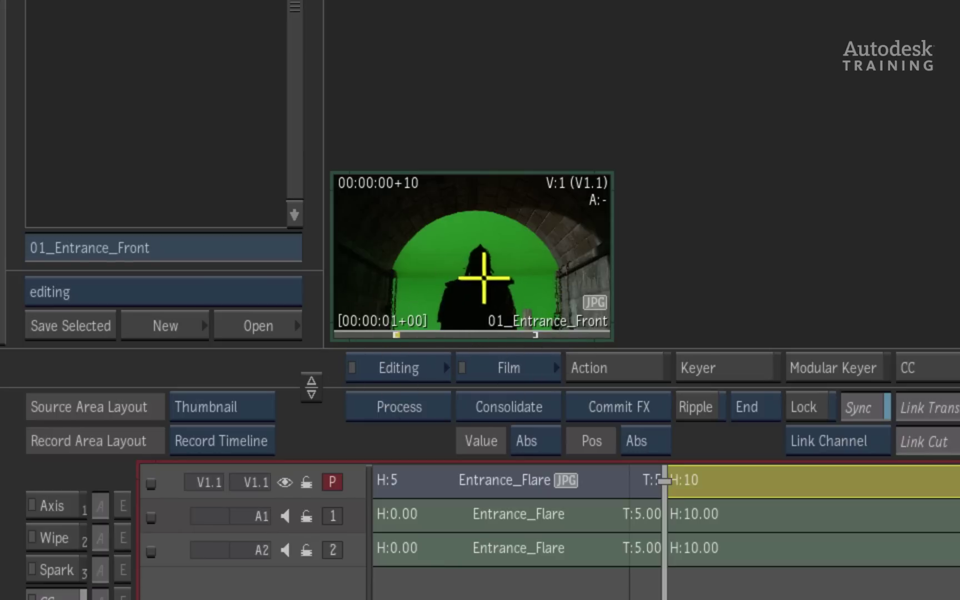
drag(439, 298, 300, 315)
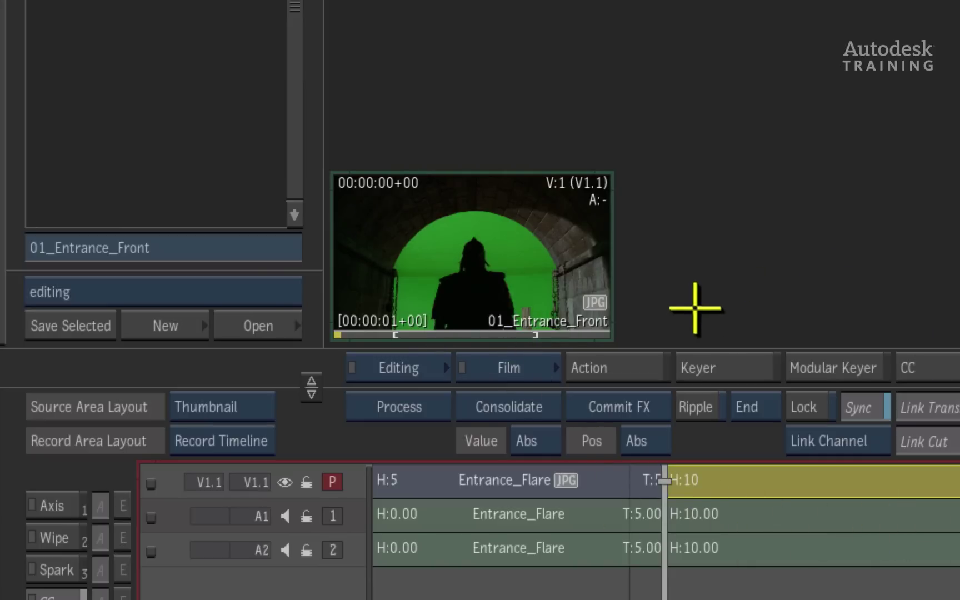
drag(385, 311, 392, 276)
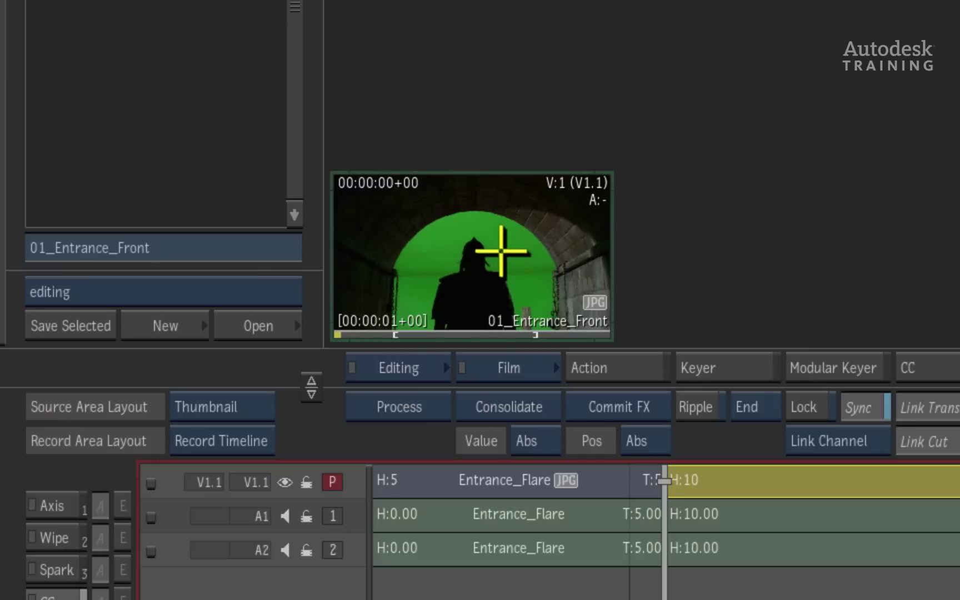
- Open the matched Entrance_Front clip in Action and preview its frames
click(622, 366)
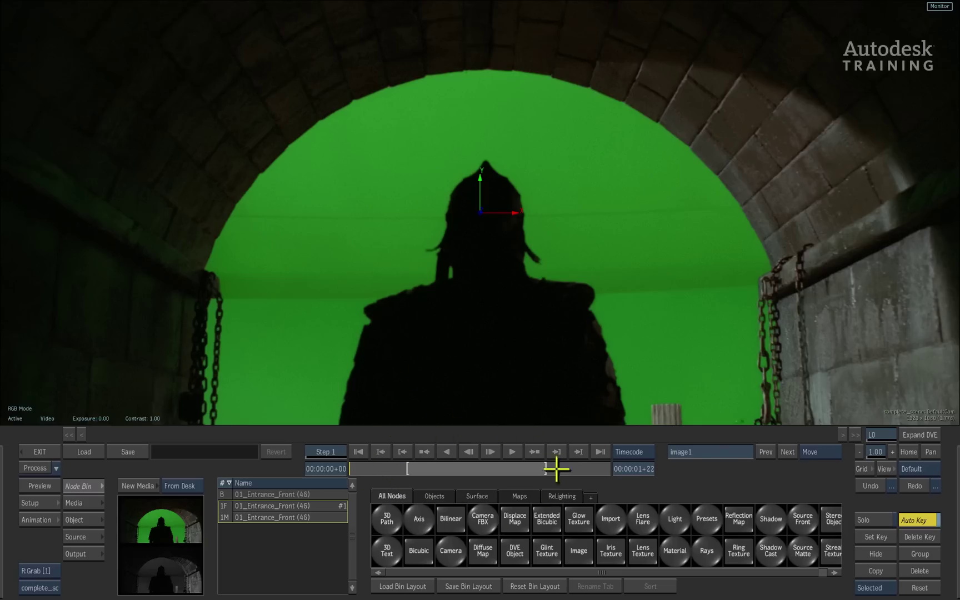
drag(362, 469, 602, 458)
drag(404, 465, 300, 467)
- Load the Match_Replace_Example setup, preview the composite, and process it into a new clip
click(84, 451)
click(423, 105)
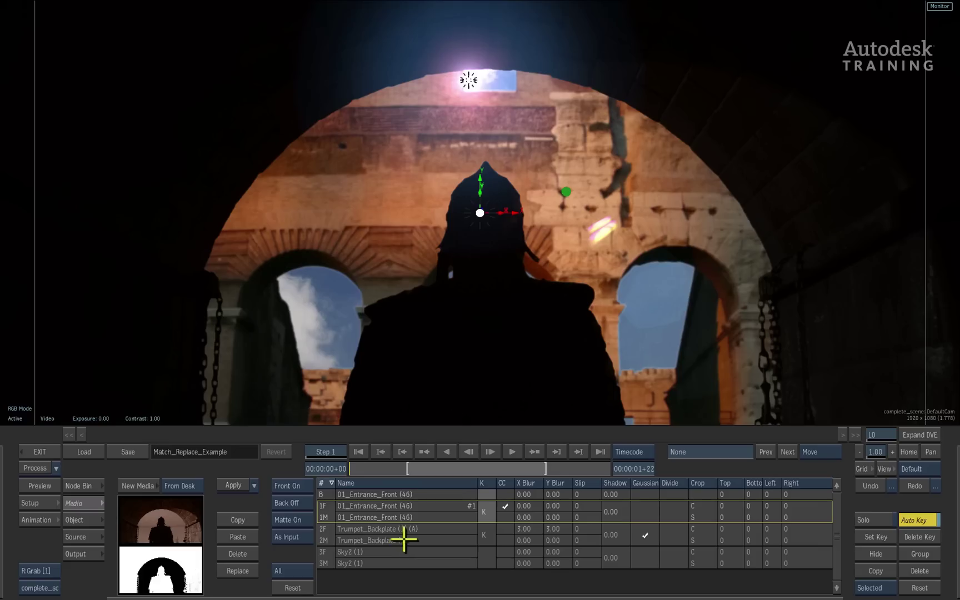
drag(377, 470, 615, 467)
drag(500, 462, 348, 468)
click(35, 468)
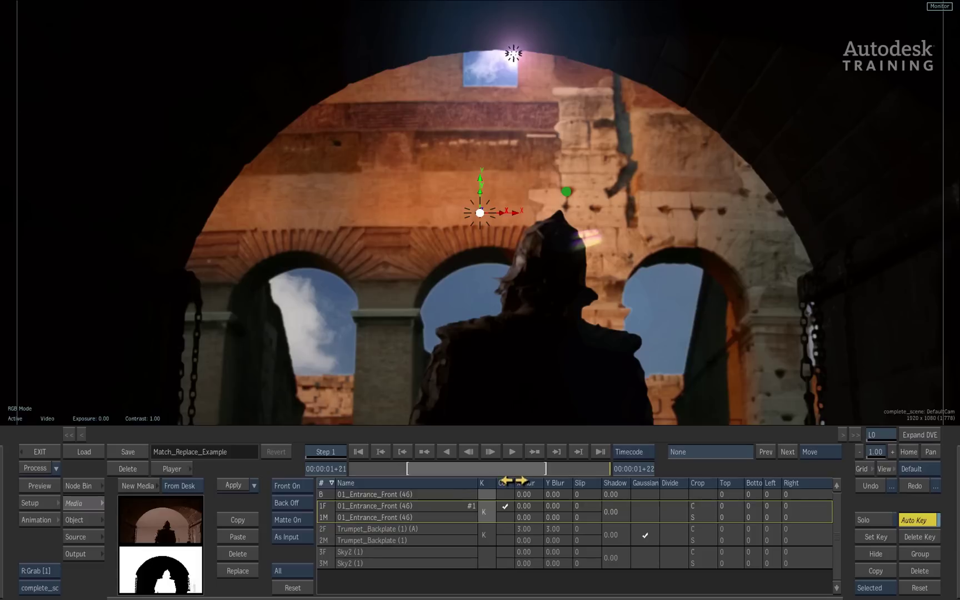
- Exit Action and place the Match_Replace_Example_complete_scene clip beside 01_Entrance_Front on the desktop
click(40, 452)
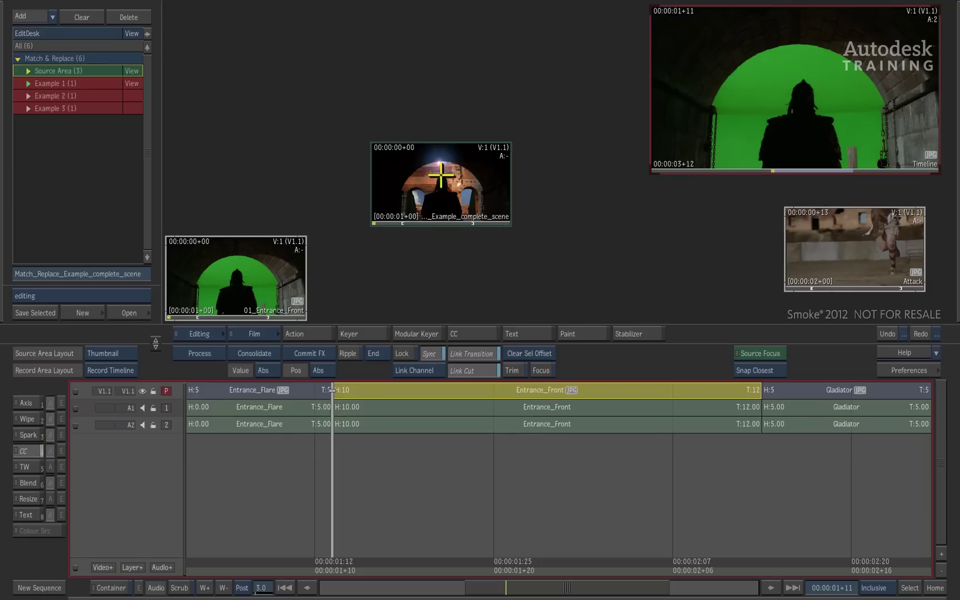
drag(441, 173, 390, 265)
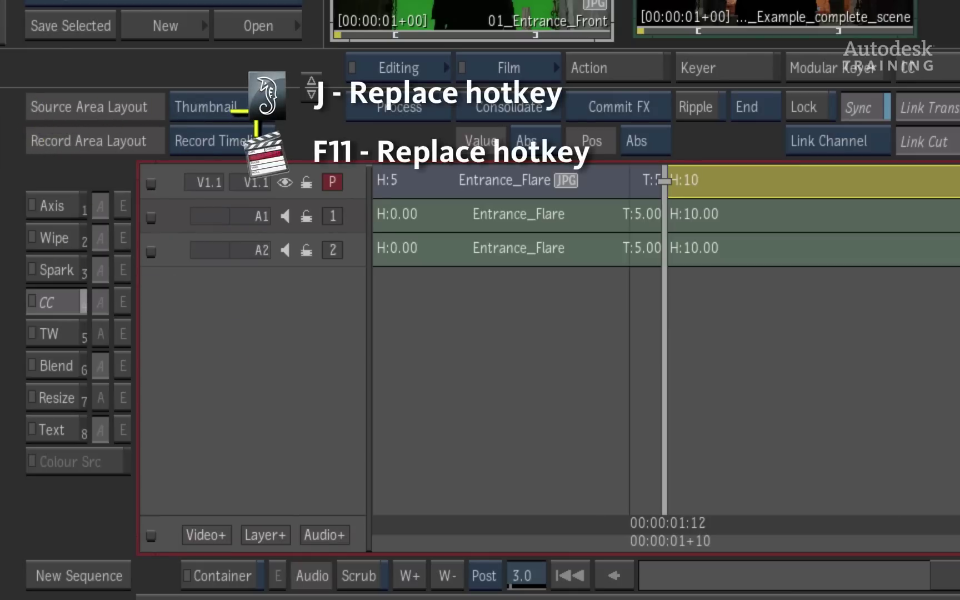
- Show source and record viewers side by side and replace the timeline shot with the composite
click(258, 110)
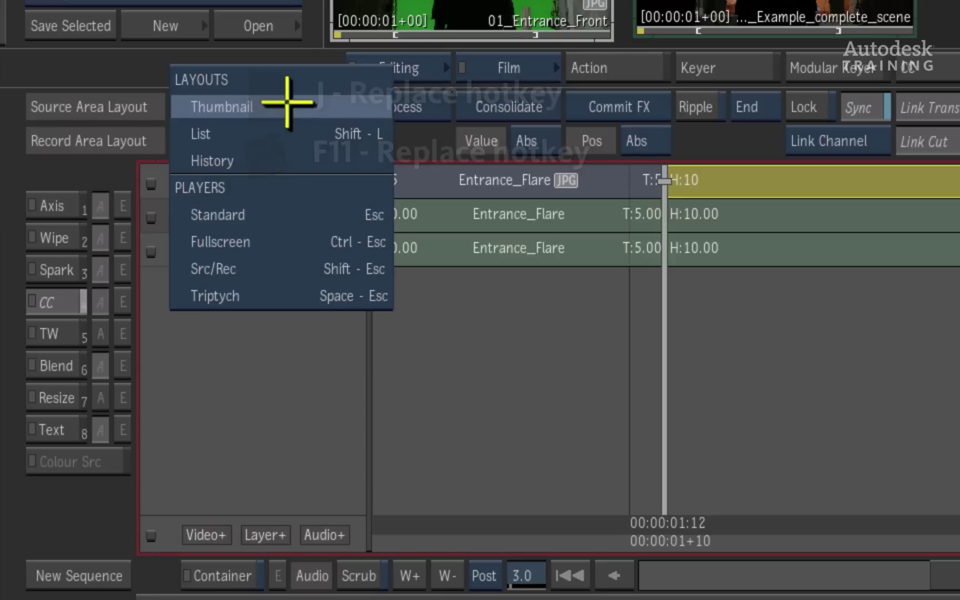
click(276, 269)
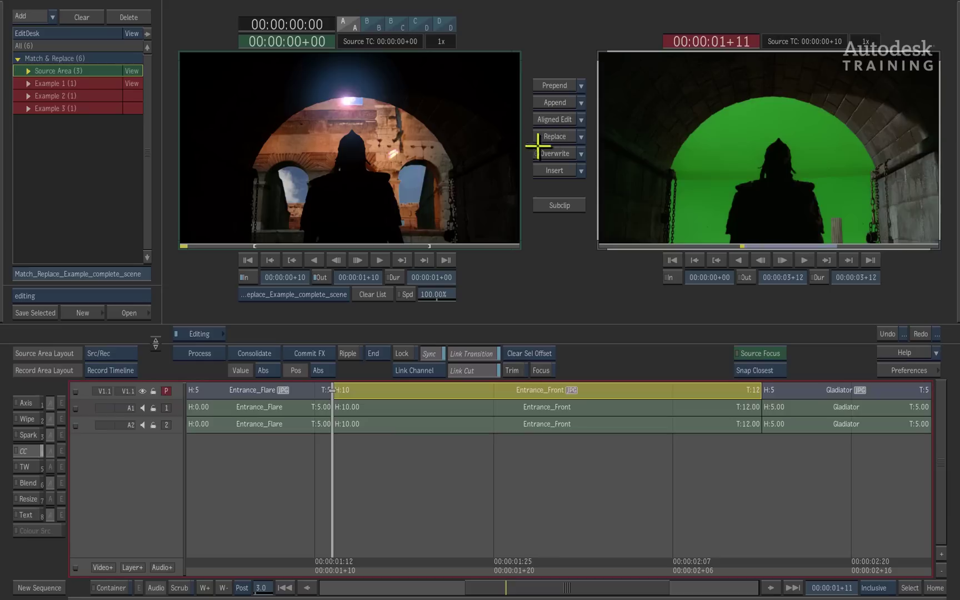
click(556, 136)
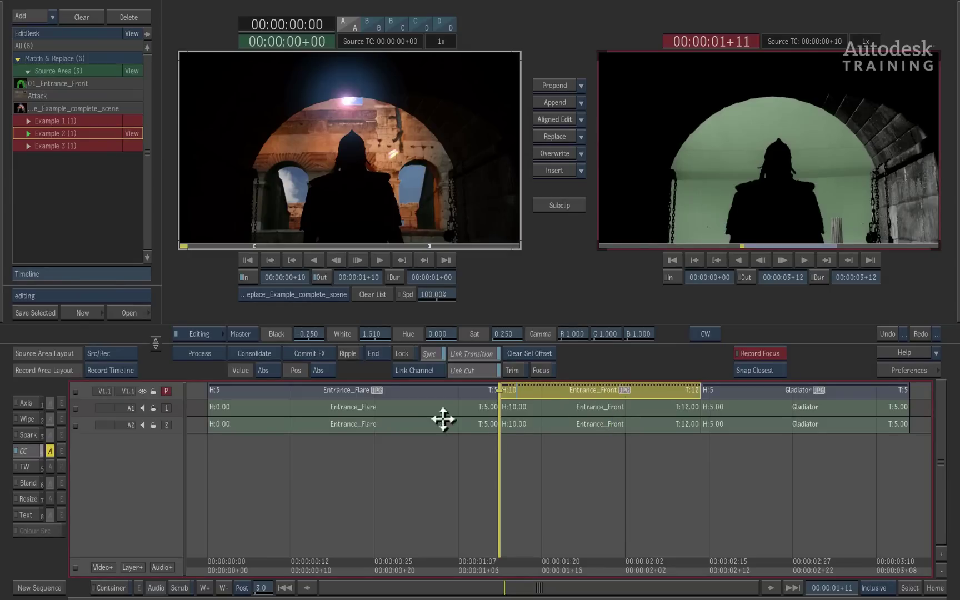
- Toggle the colour correction off and back on, replace the shot with the composite, then undo
click(15, 450)
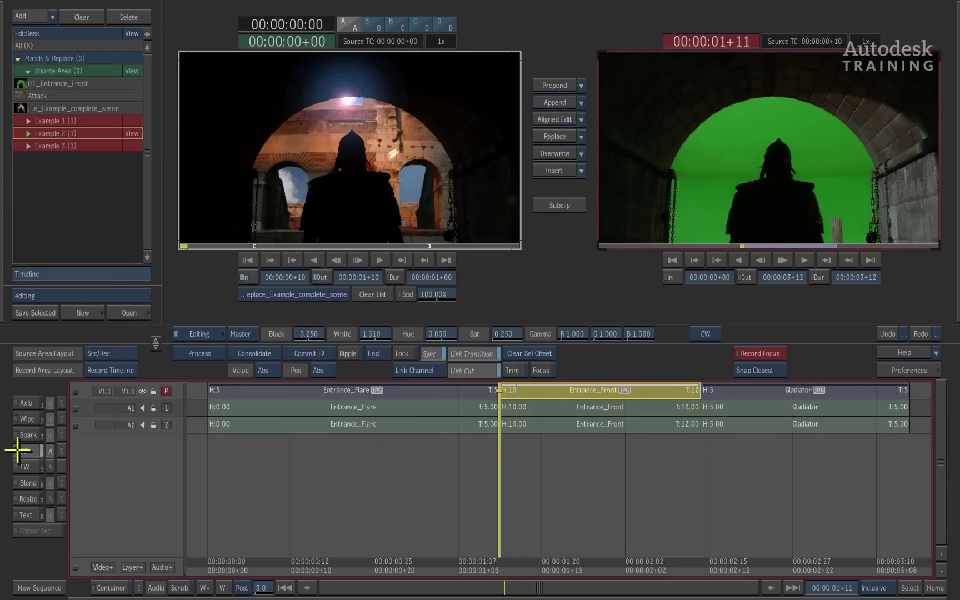
click(16, 450)
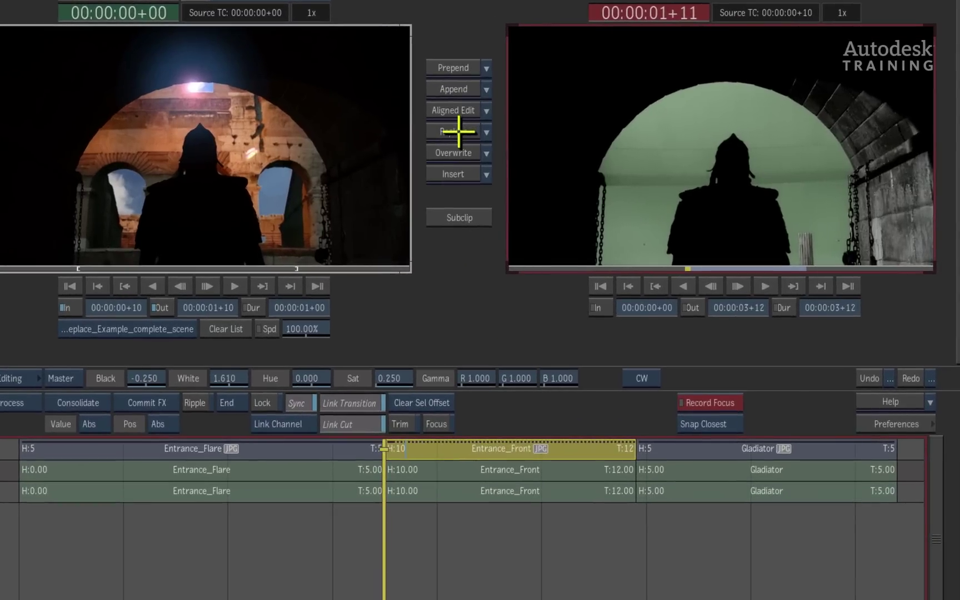
click(458, 131)
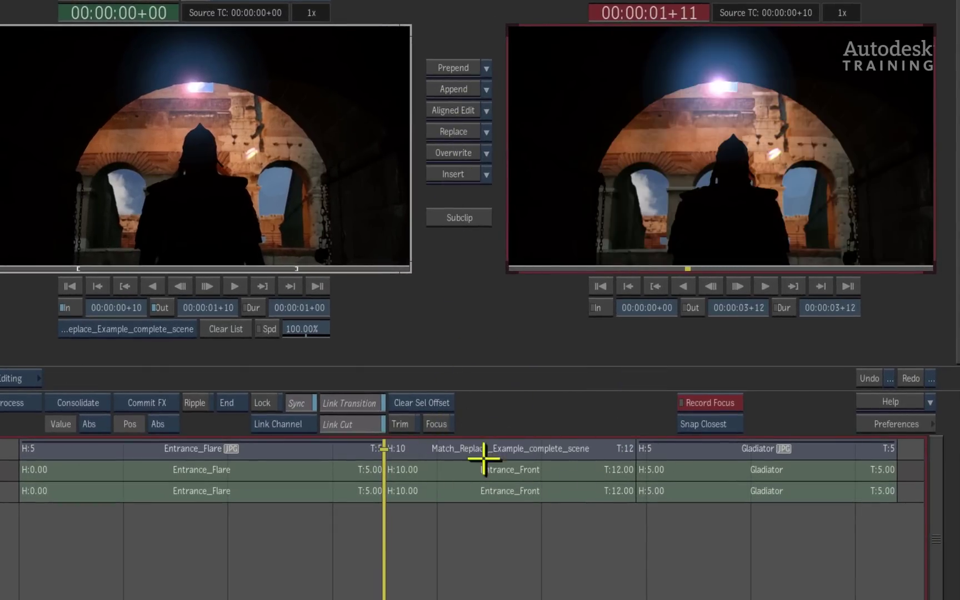
click(869, 377)
- Use Replace Source Media on Entrance_Front to keep its colour correction, and check the segment
click(571, 453)
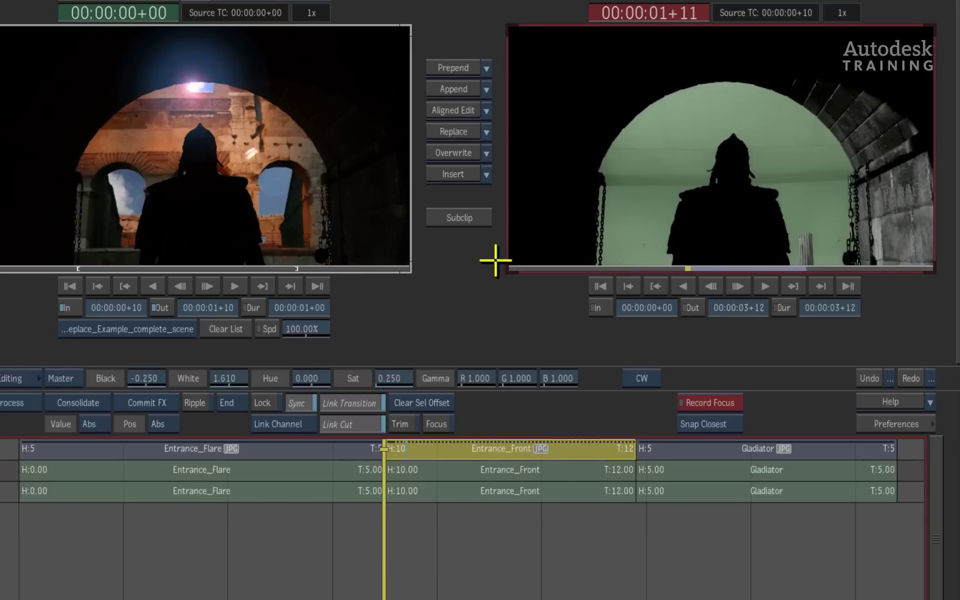
click(486, 132)
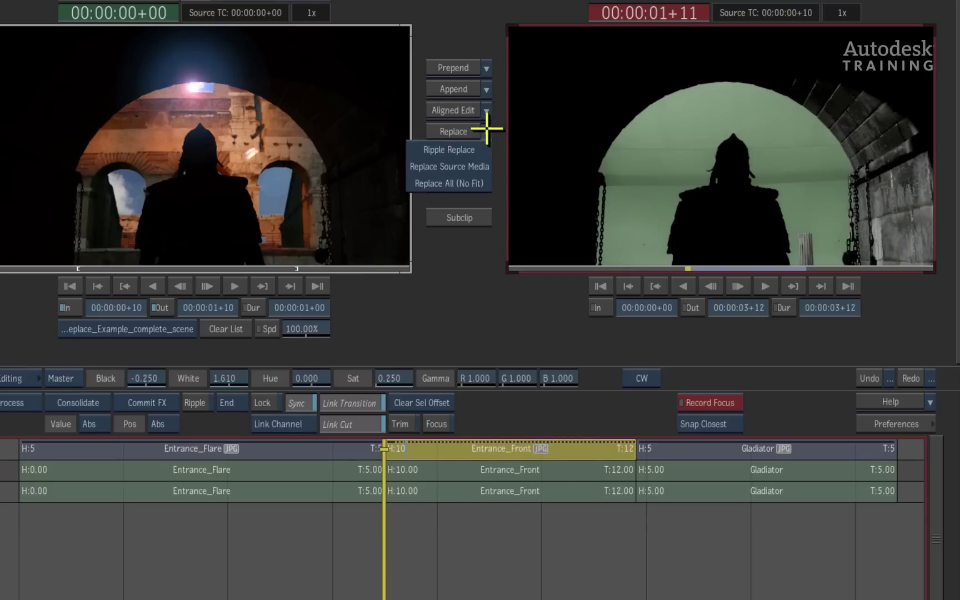
click(484, 166)
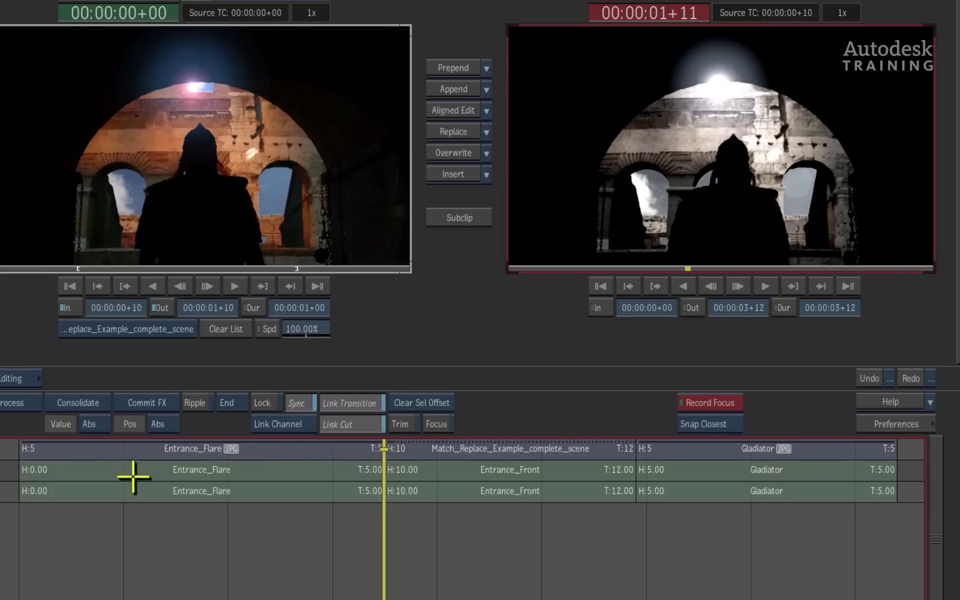
click(428, 448)
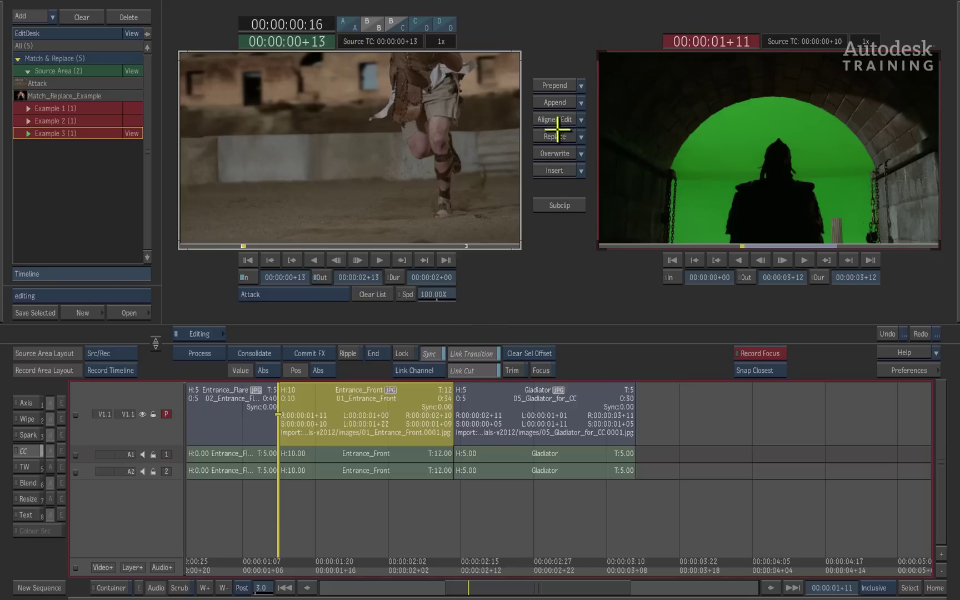
- Replace Entrance_Front with Attack, inspect its 200% timewarp, turn sync off, and undo
click(555, 135)
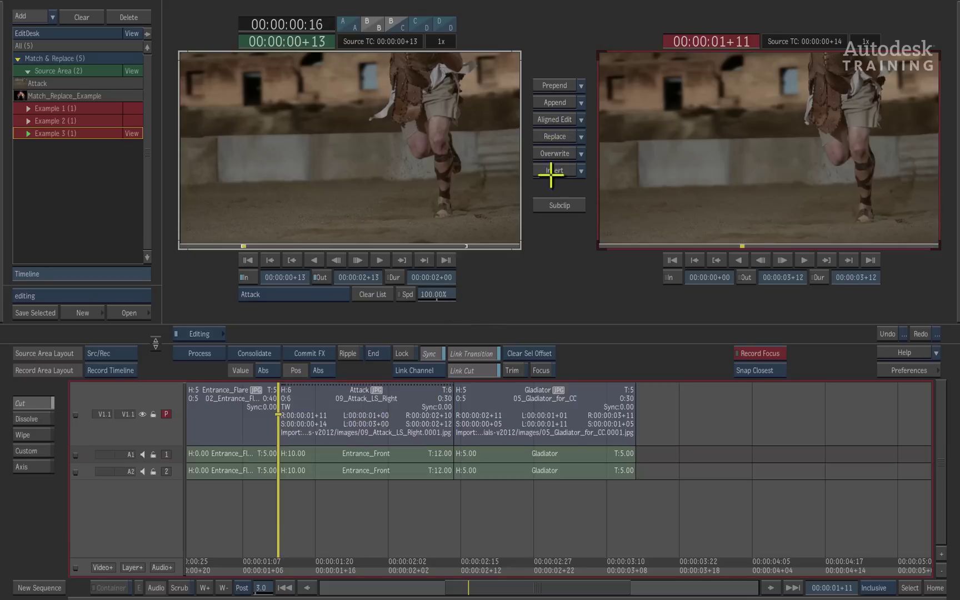
click(389, 416)
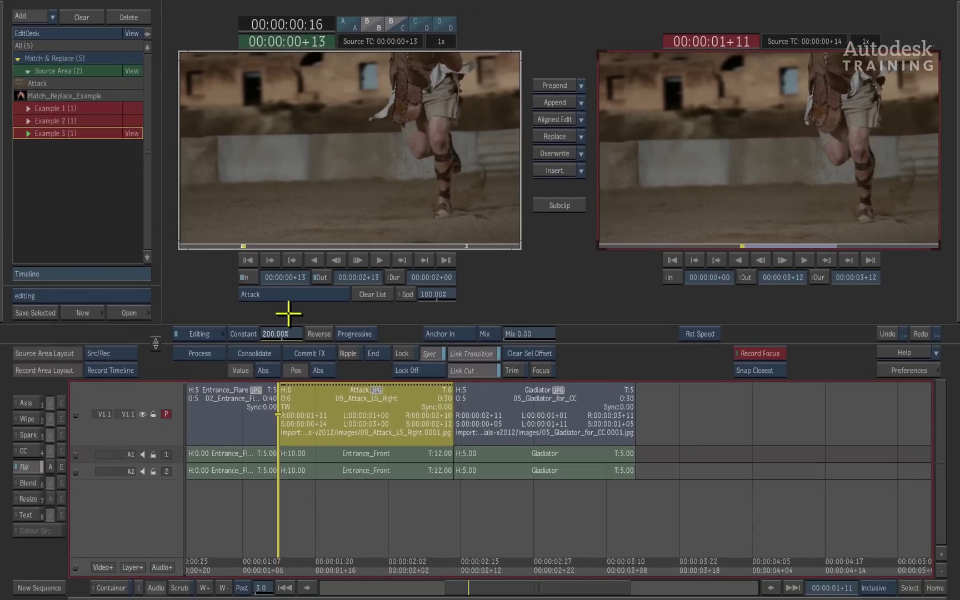
click(429, 354)
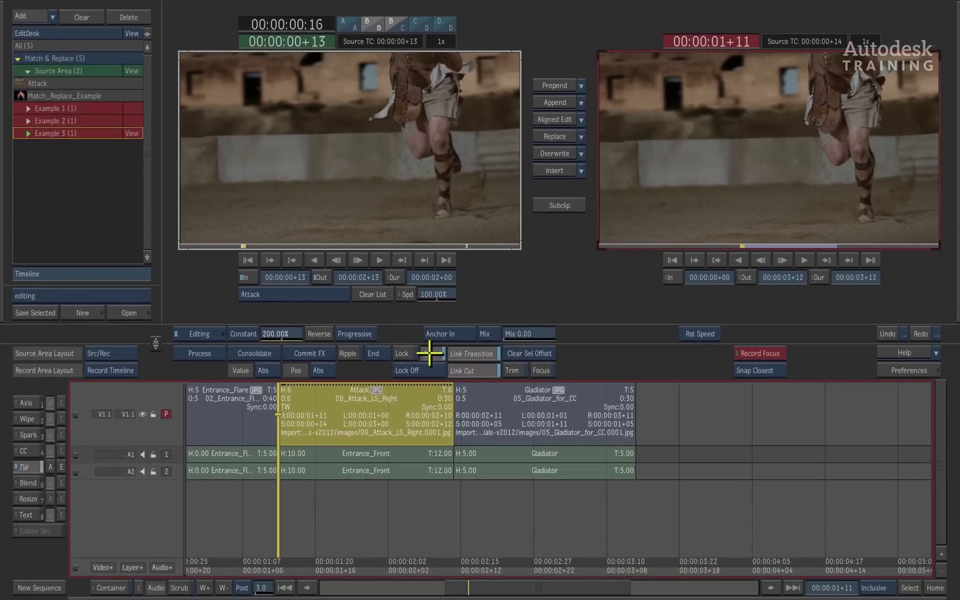
click(890, 333)
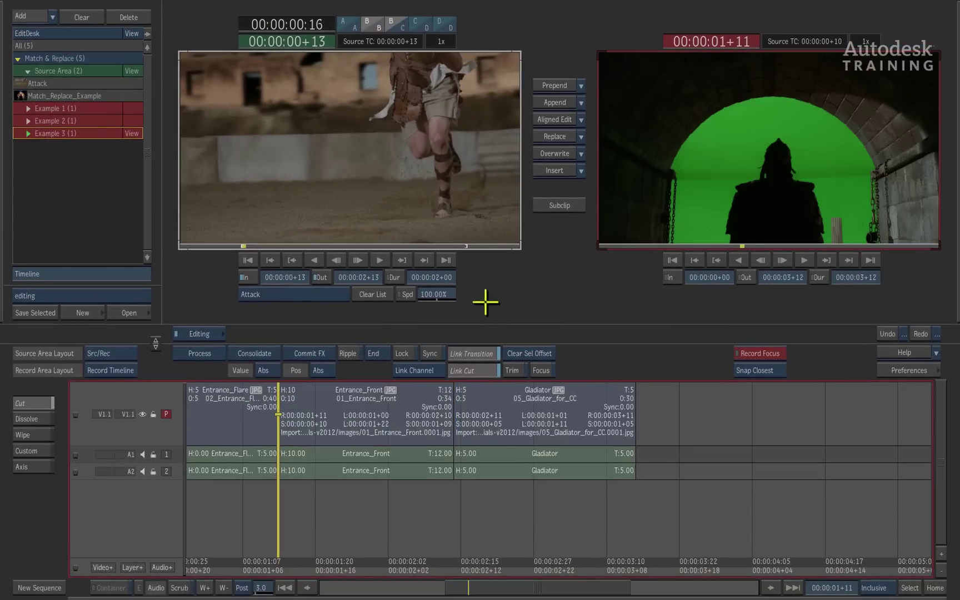
- Ripple-replace Entrance_Front with the full 2-second Attack clip and select it on track V1.1
click(580, 136)
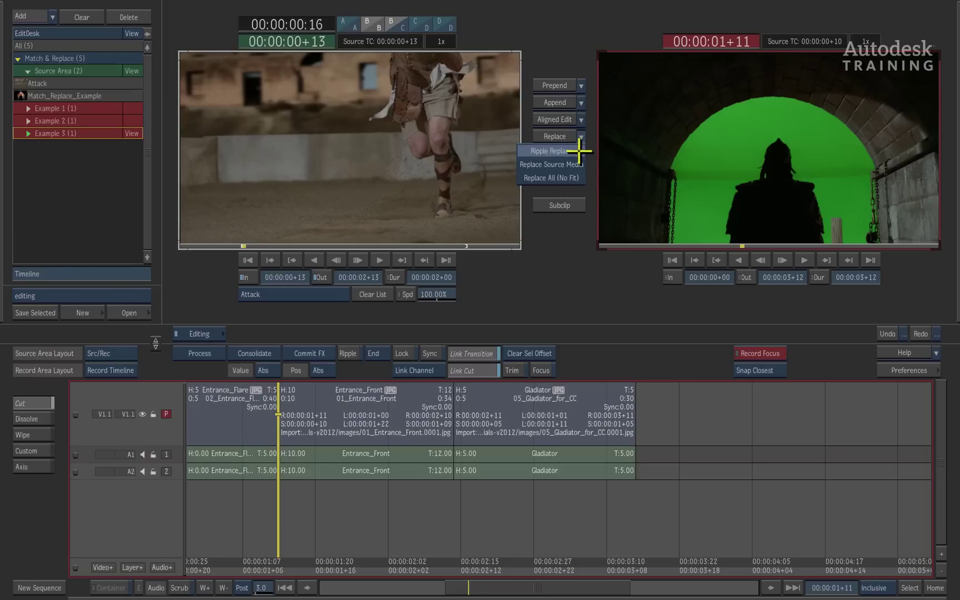
click(578, 150)
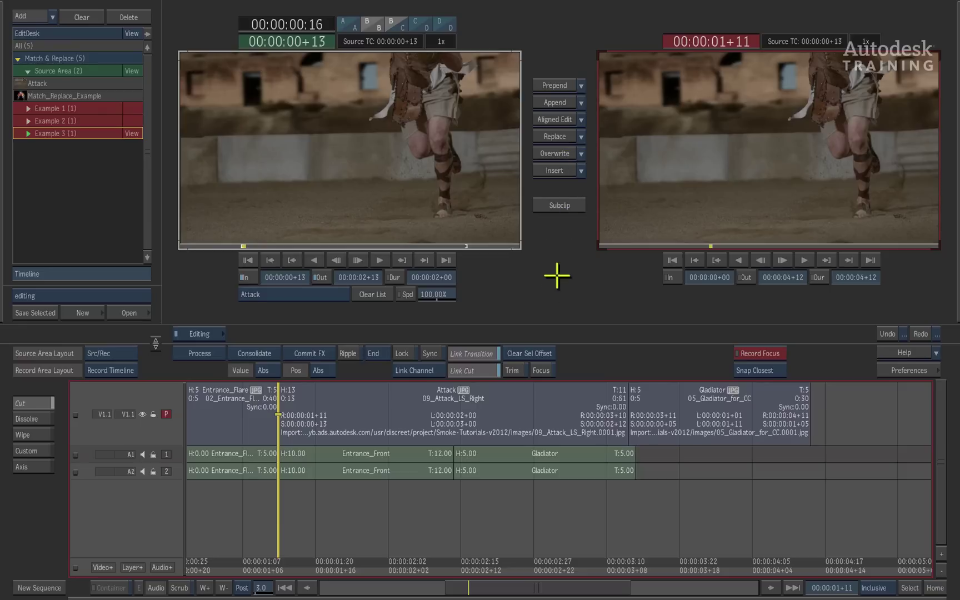
click(532, 403)
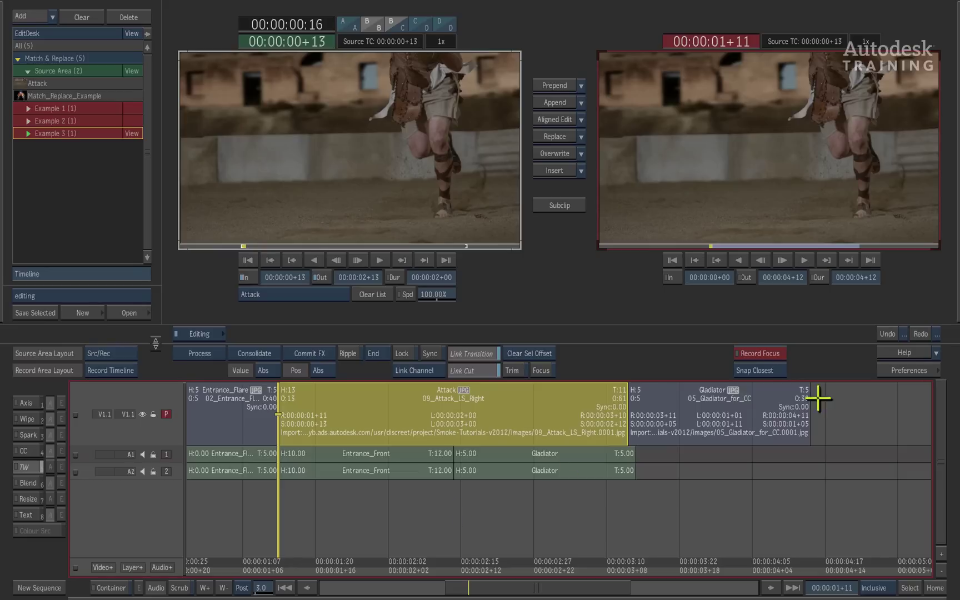
- Undo the ripple replace and ripple-replace with Attack again so the Gladiator audio shifts too
click(880, 333)
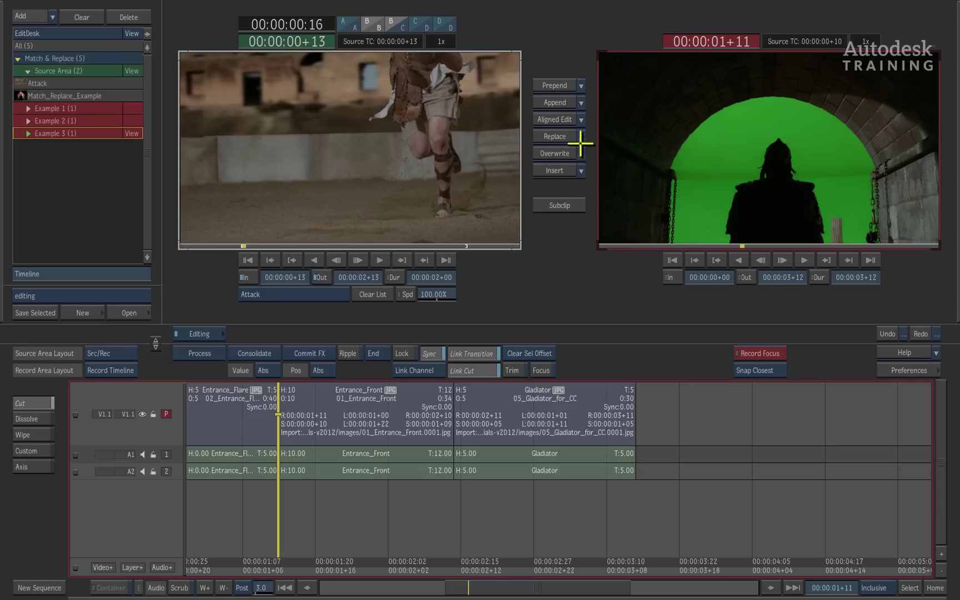
click(581, 137)
click(573, 150)
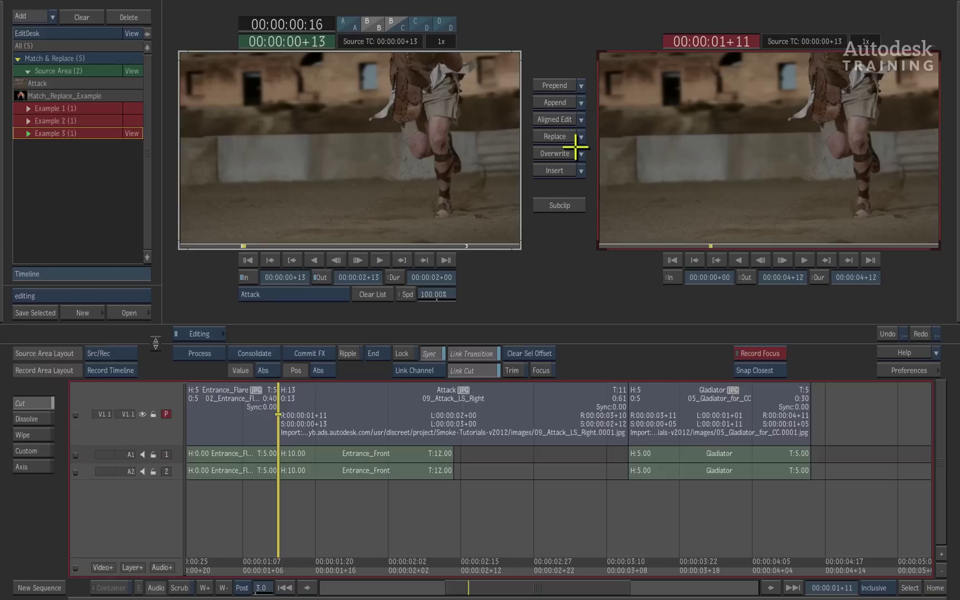